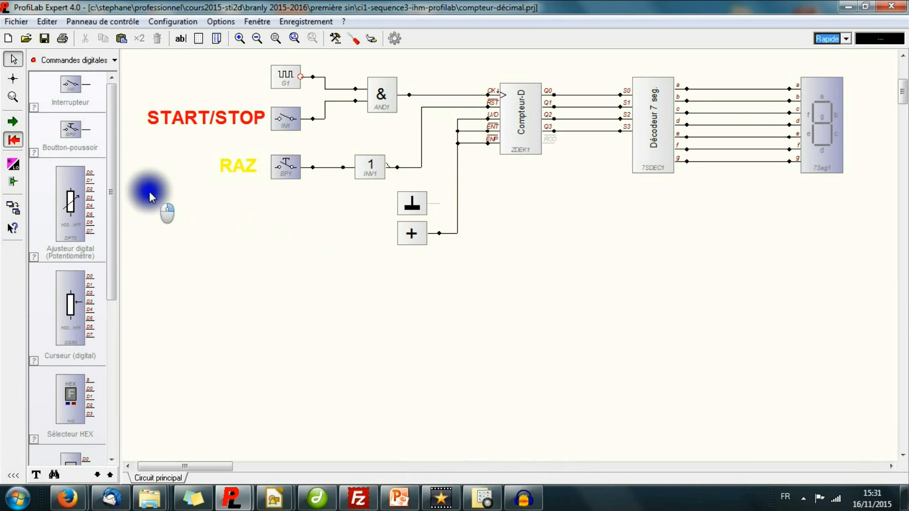
# Show the counter's control panel, move it under the counter circuit, and select the RAZ button and seven-segment display in it
pyautogui.click(13, 207)
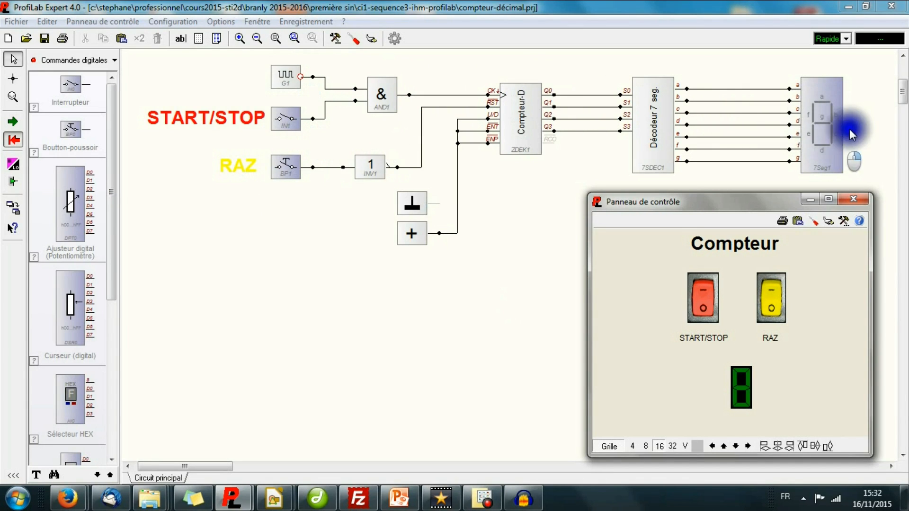
pyautogui.moveTo(632, 201); pyautogui.dragTo(539, 198)
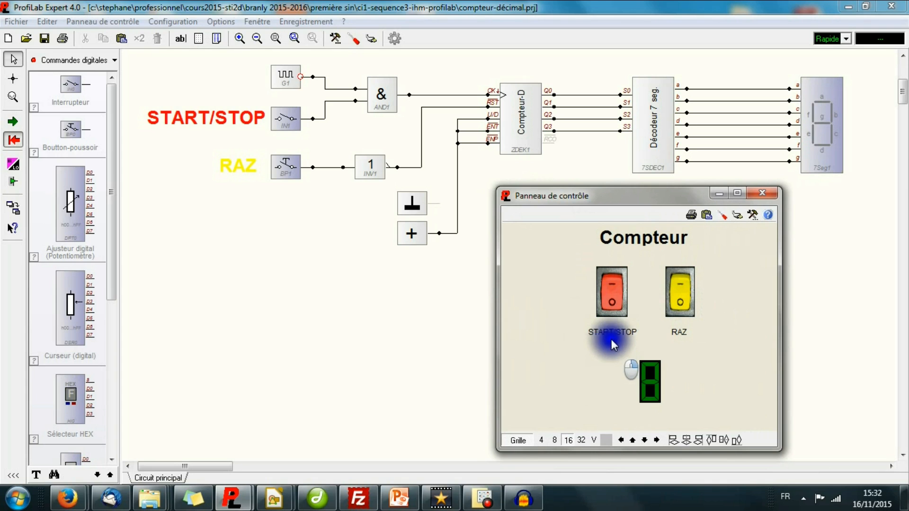
pyautogui.click(612, 295)
pyautogui.click(675, 292)
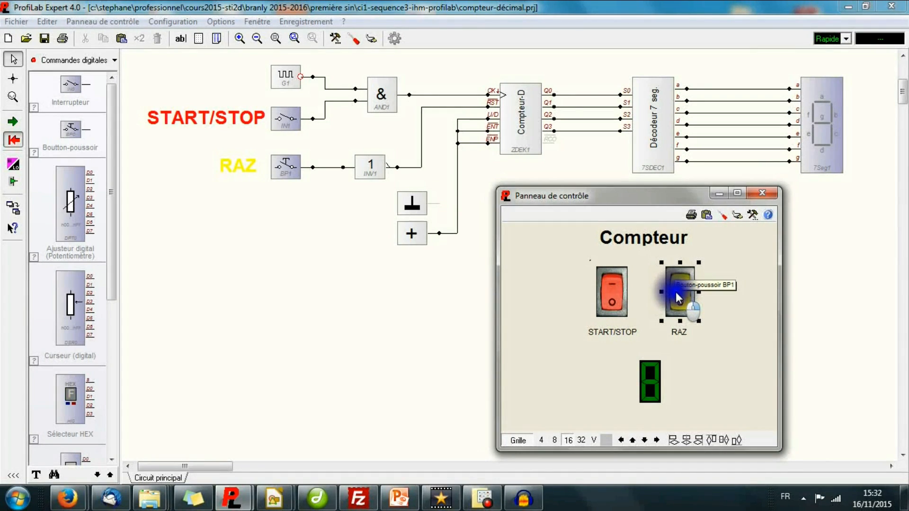
pyautogui.click(654, 391)
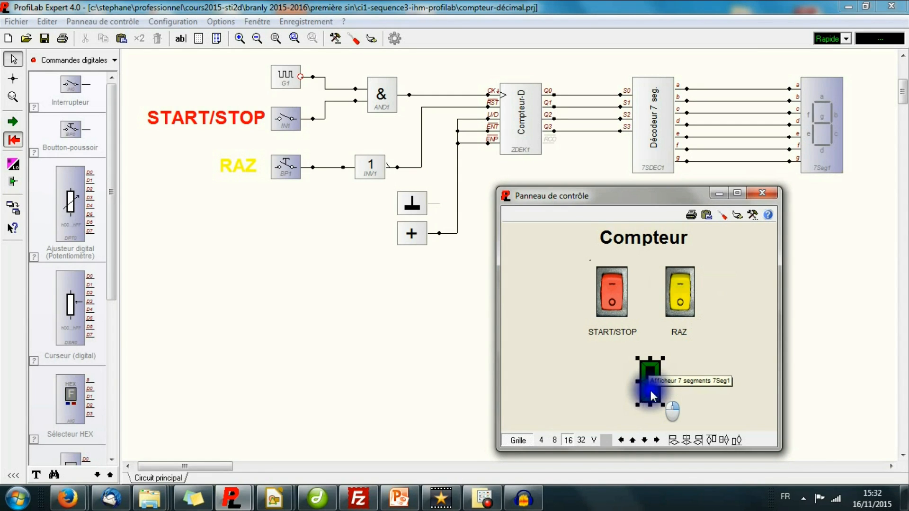
# Hide and redisplay the control panel to see the circuit with and without it
pyautogui.click(49, 210)
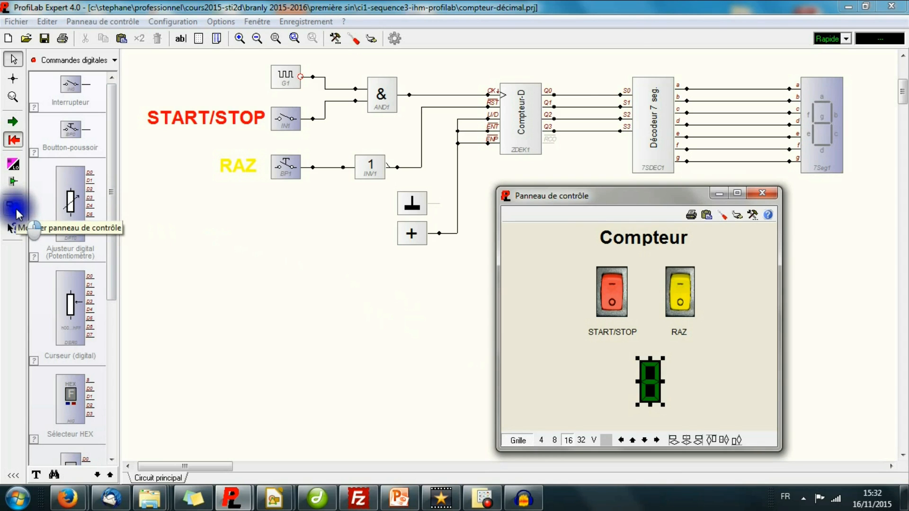
pyautogui.click(16, 211)
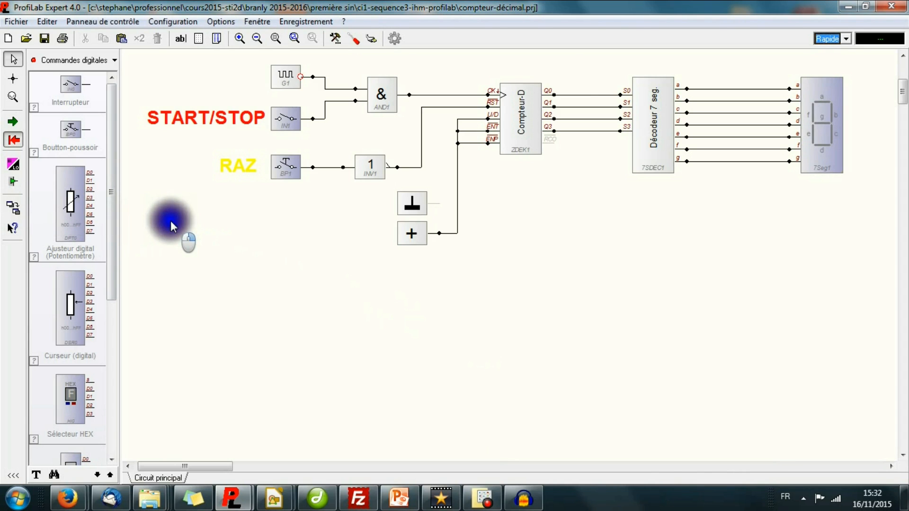
pyautogui.click(15, 211)
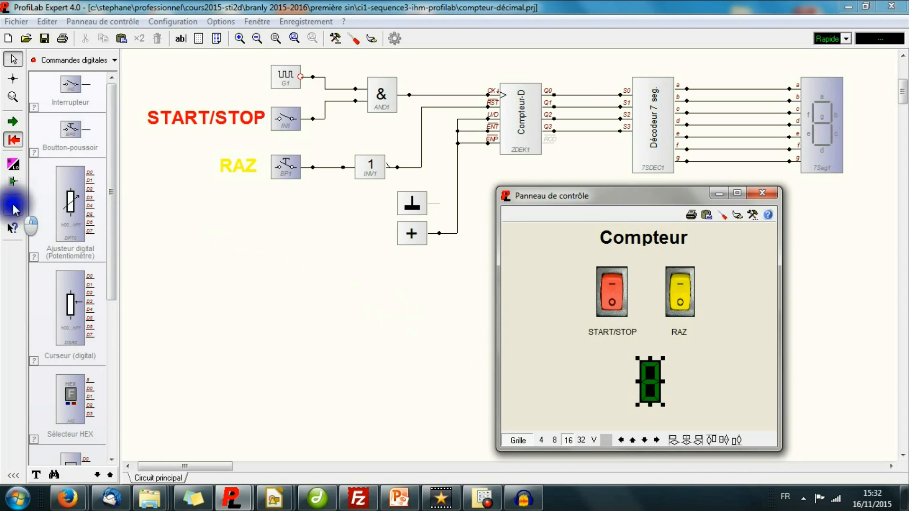
pyautogui.click(149, 231)
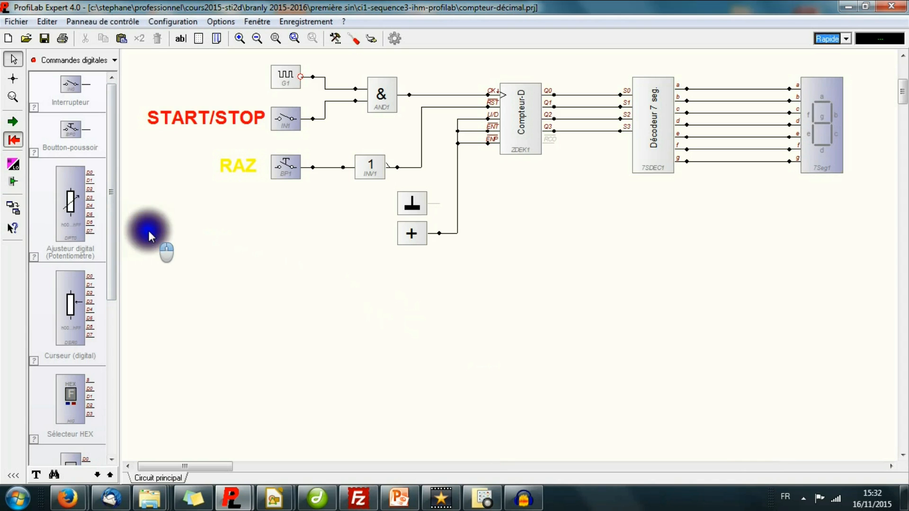
pyautogui.click(14, 208)
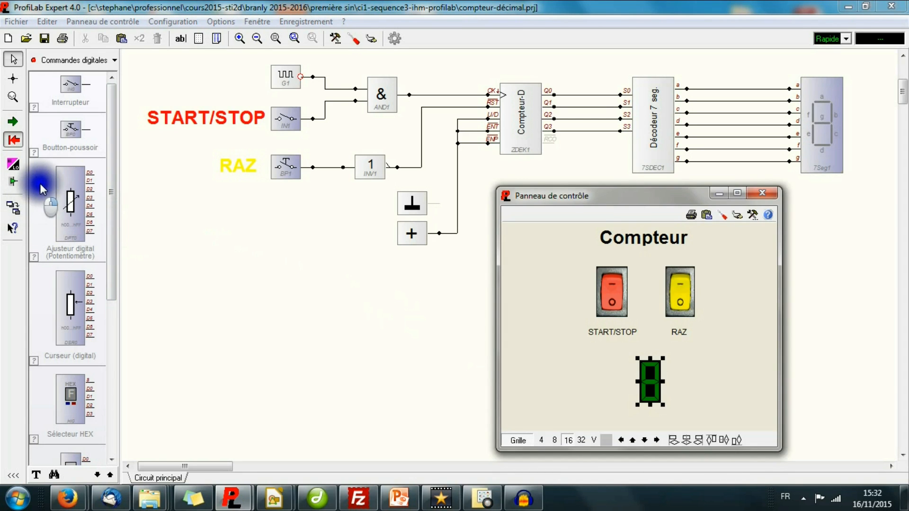
# Run the counter simulation, operate the START/STOP switch and RAZ button, and stop the simulation
pyautogui.click(13, 122)
pyautogui.click(606, 296)
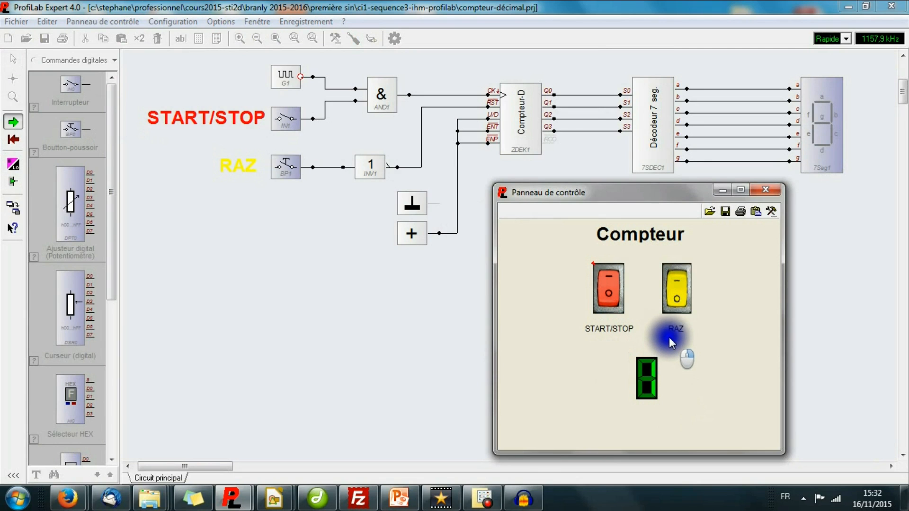
pyautogui.click(675, 299)
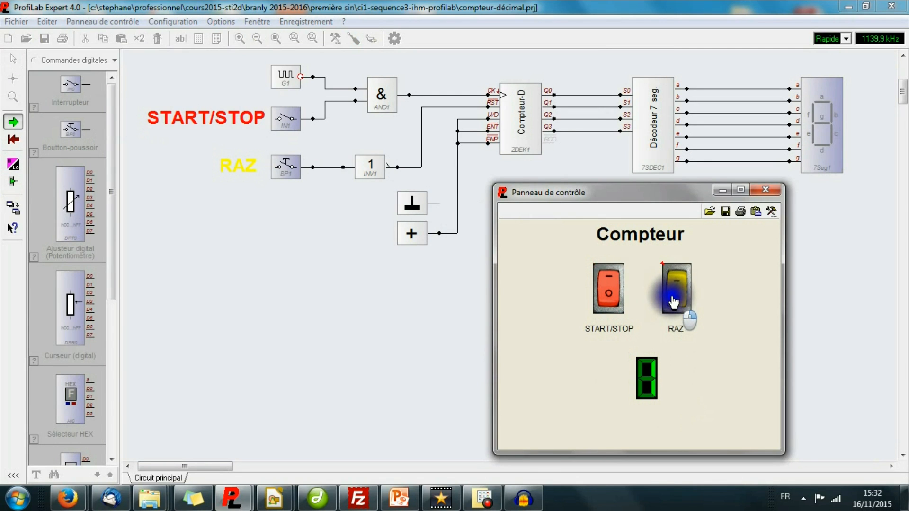
pyautogui.click(609, 292)
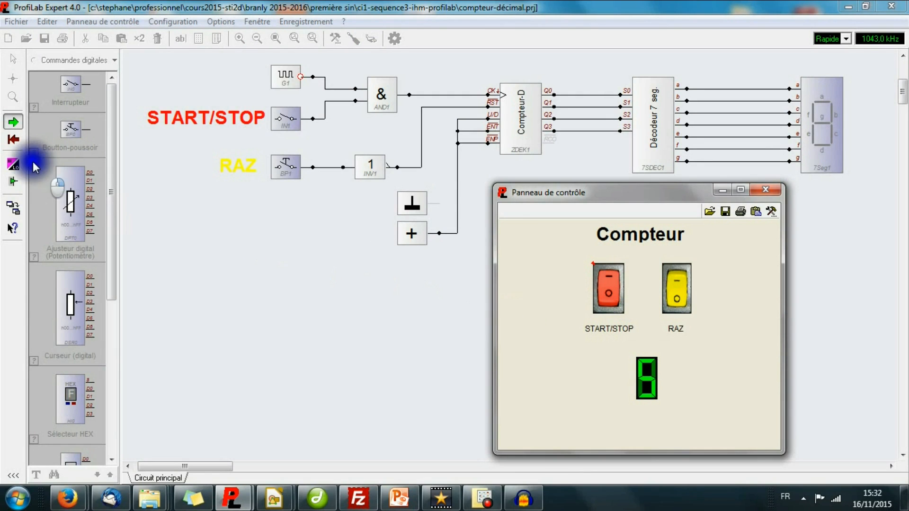
pyautogui.click(13, 140)
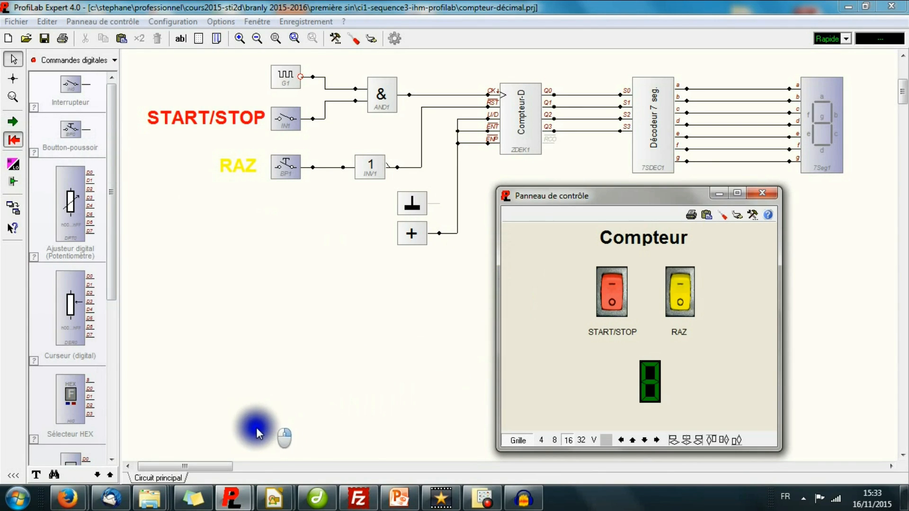
# Switch to the other ProfiLab window containing the empty circuit
pyautogui.click(234, 499)
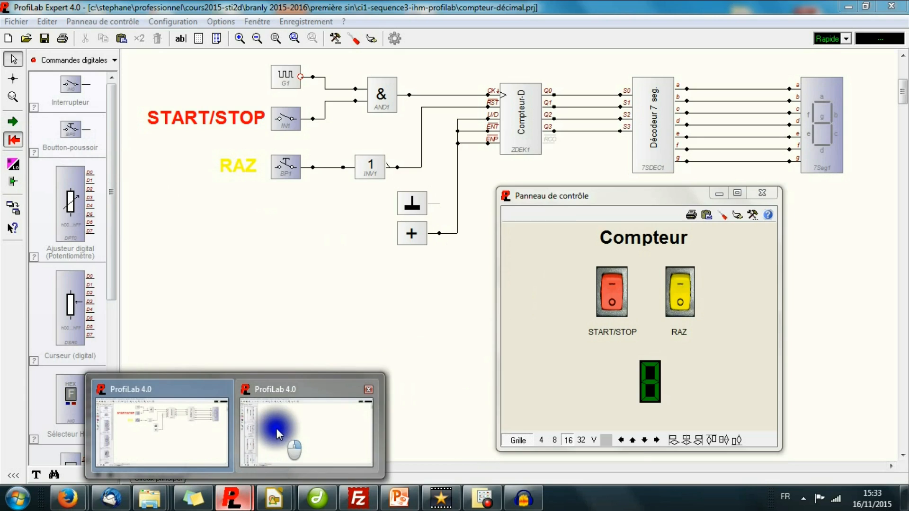
pyautogui.click(276, 428)
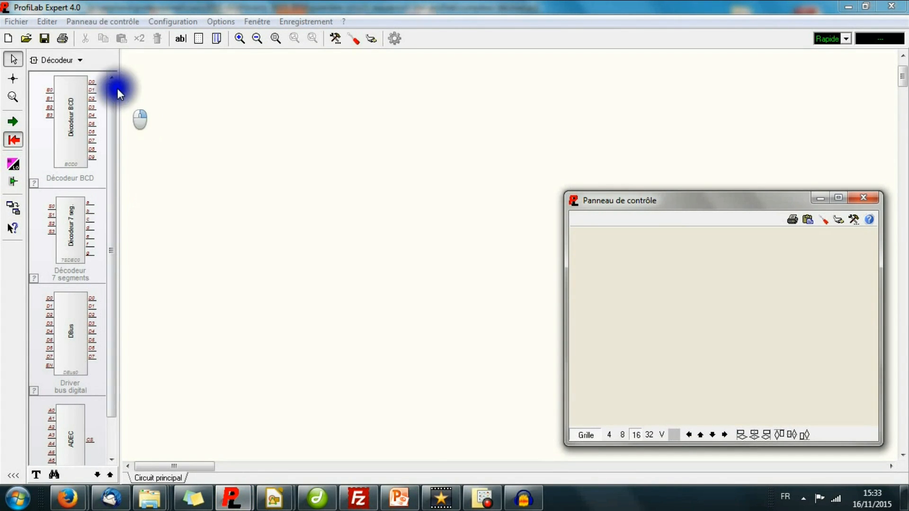
# Browse the component library's analog control, digital control and counter categories
pyautogui.click(79, 59)
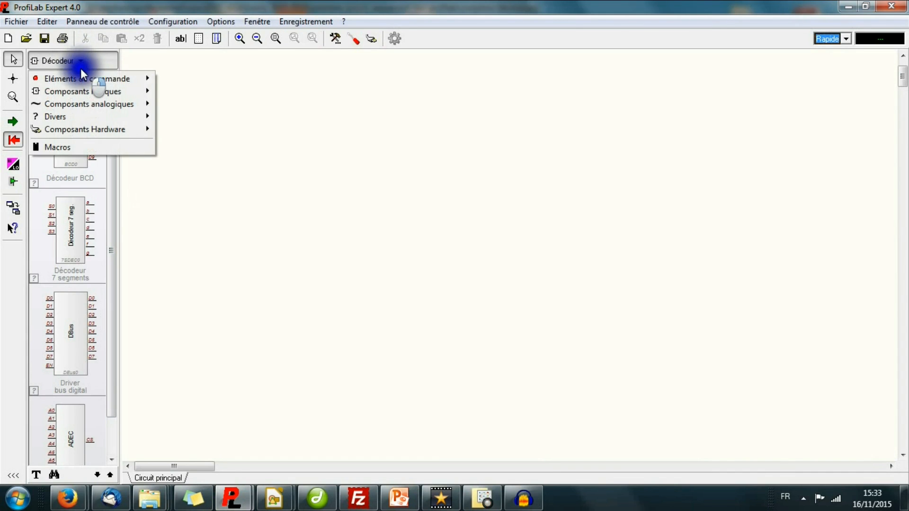
pyautogui.moveTo(80, 90)
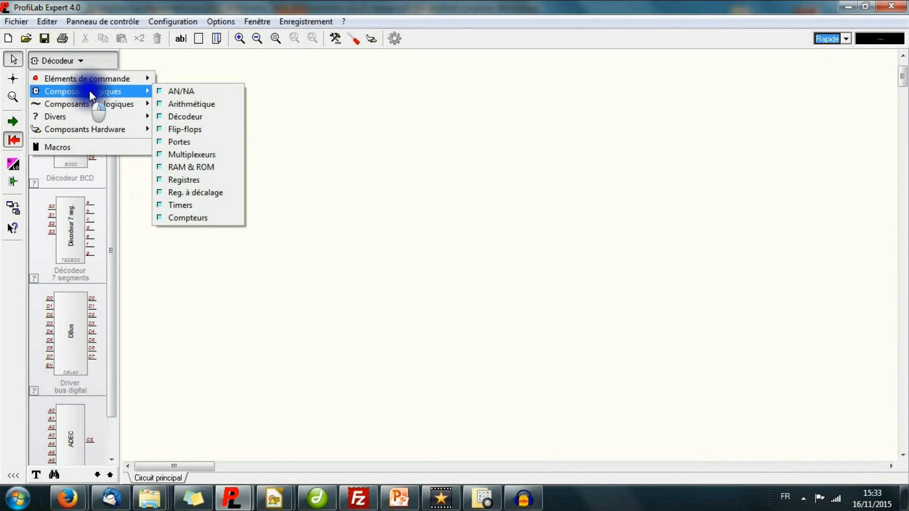
pyautogui.moveTo(116, 79)
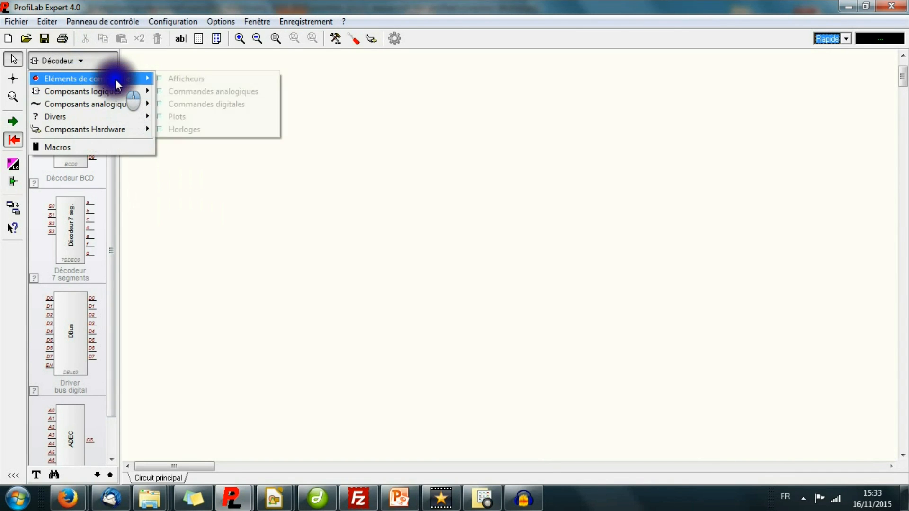
pyautogui.click(181, 92)
pyautogui.click(100, 61)
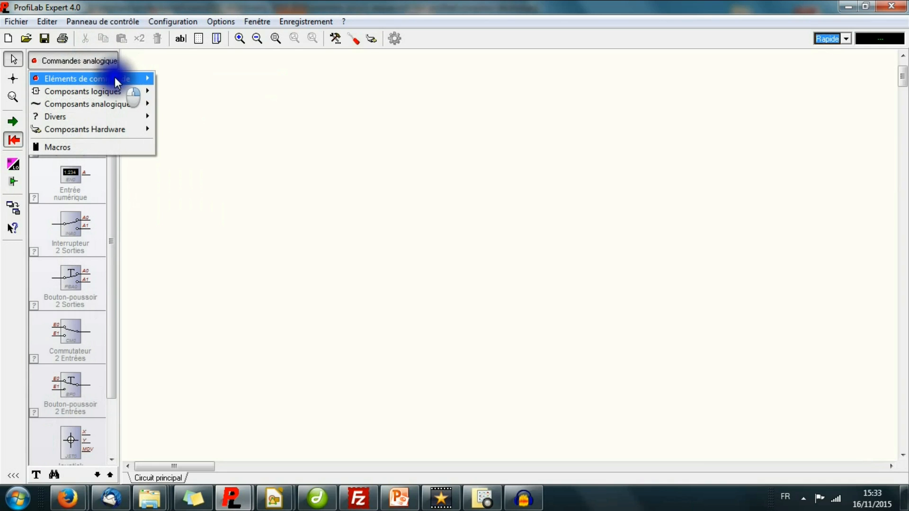
pyautogui.moveTo(114, 79)
pyautogui.click(183, 101)
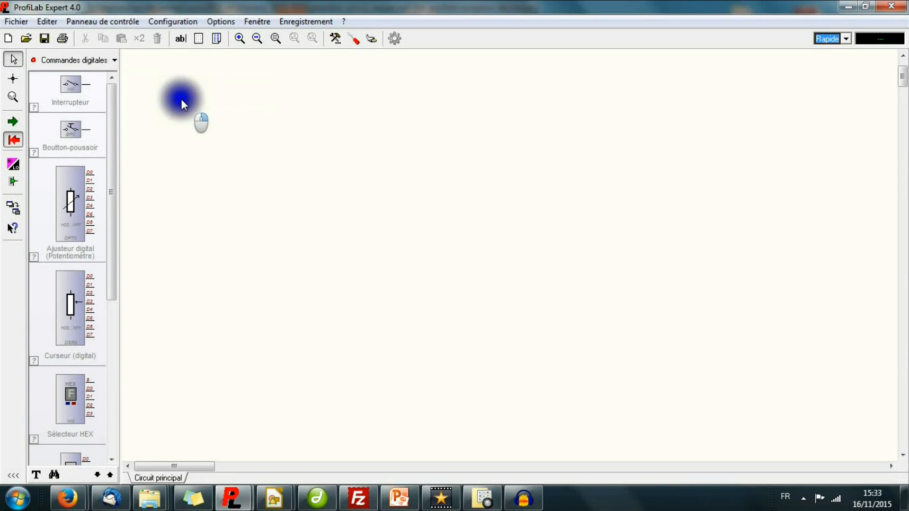
pyautogui.click(103, 64)
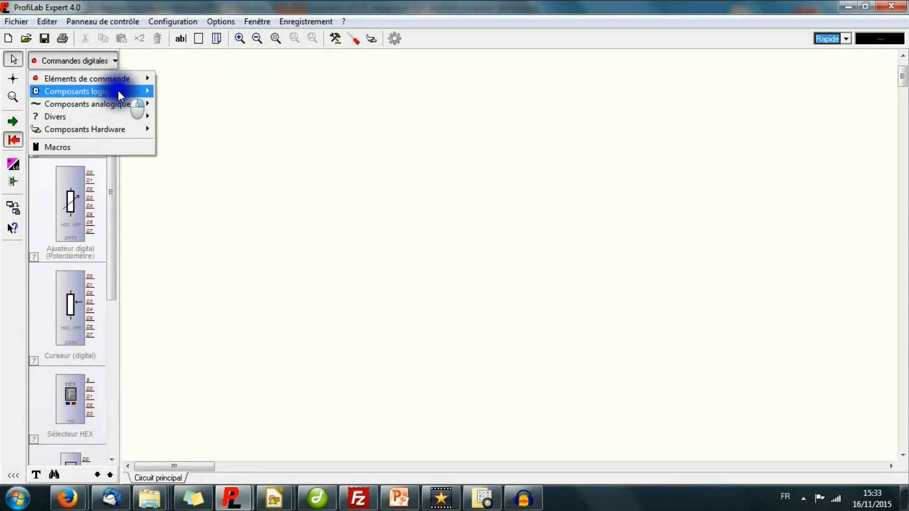
pyautogui.moveTo(118, 91)
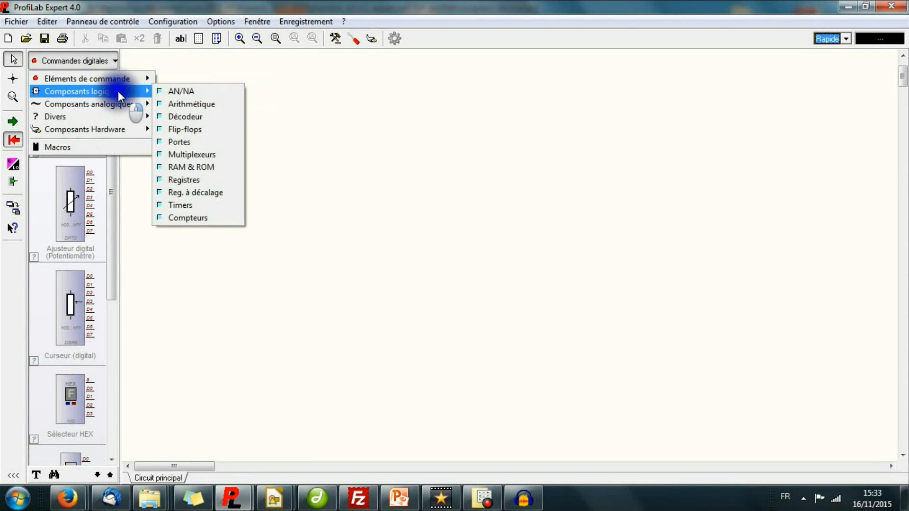
pyautogui.click(203, 217)
# Place an Interrupteur from the digital controls near the upper left of the empty circuit sheet
pyautogui.click(82, 58)
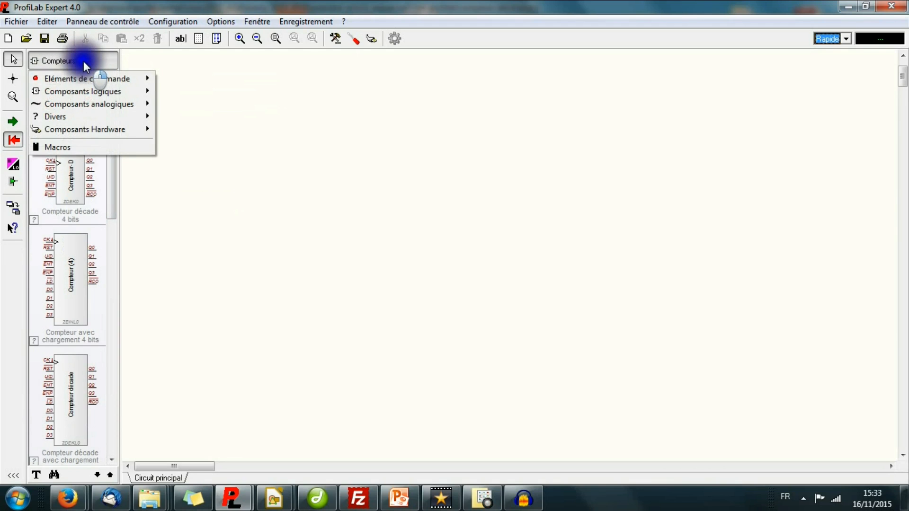
pyautogui.moveTo(131, 82)
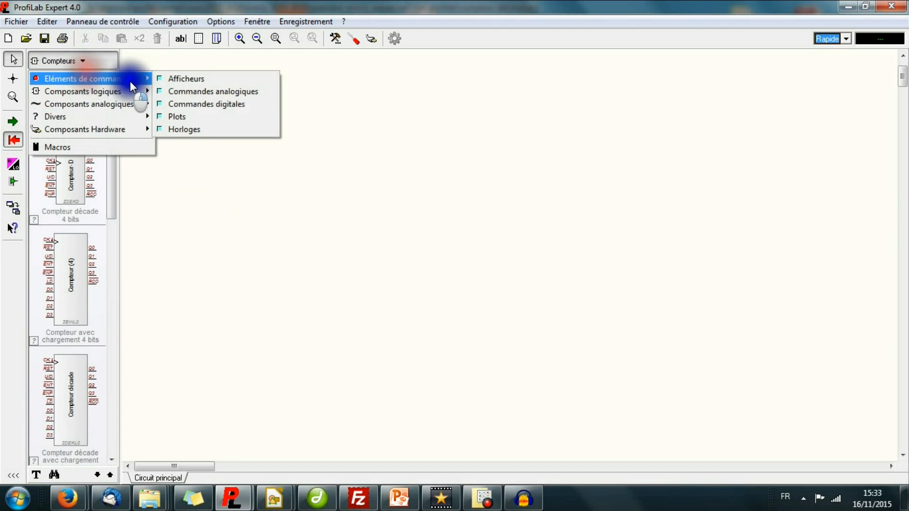
pyautogui.click(175, 104)
pyautogui.moveTo(89, 84); pyautogui.dragTo(191, 104)
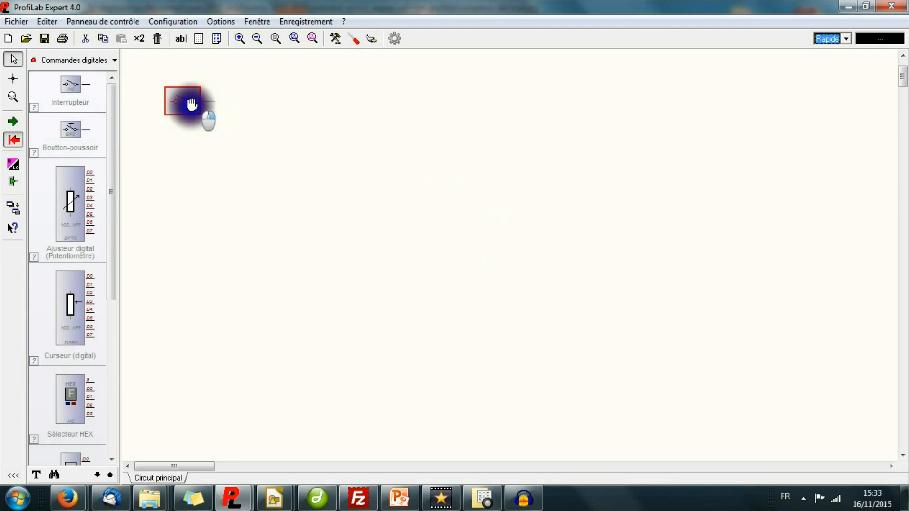
# Show the control panel and move the toggle switch to a free spot in its upper middle area
pyautogui.click(110, 61)
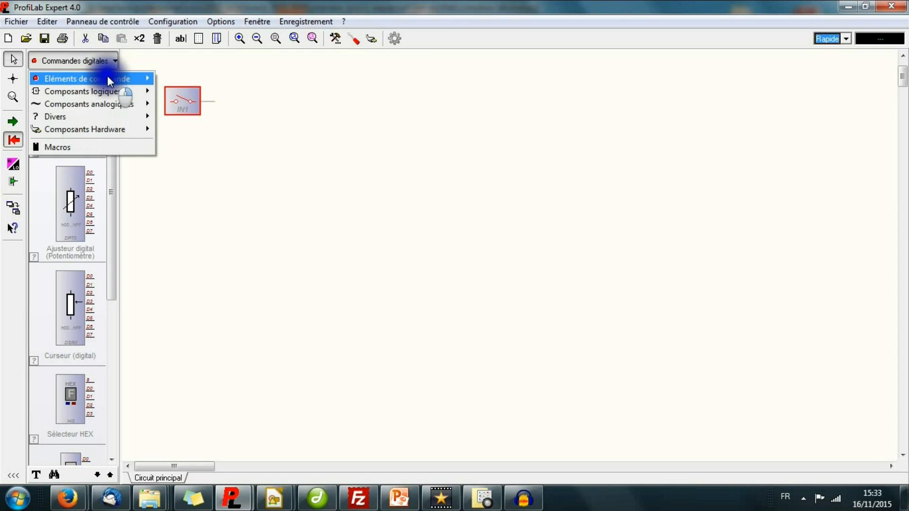
pyautogui.moveTo(107, 77)
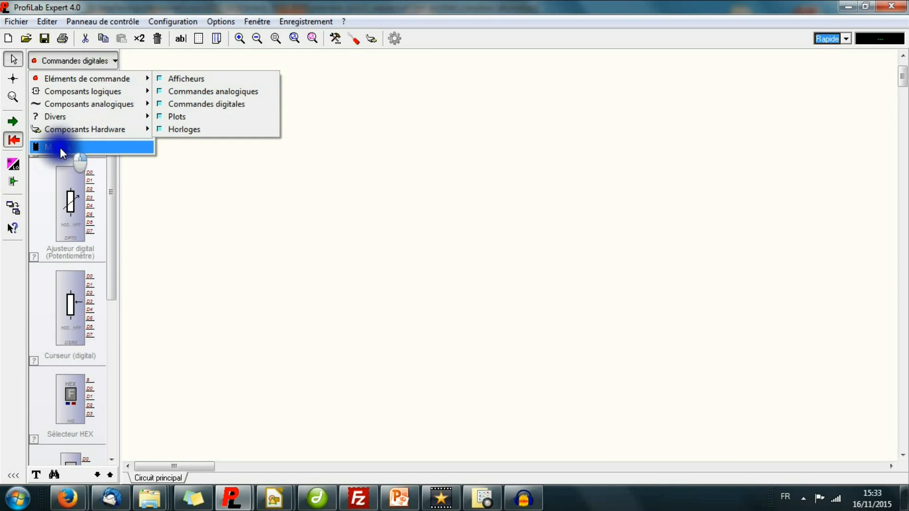
pyautogui.click(15, 202)
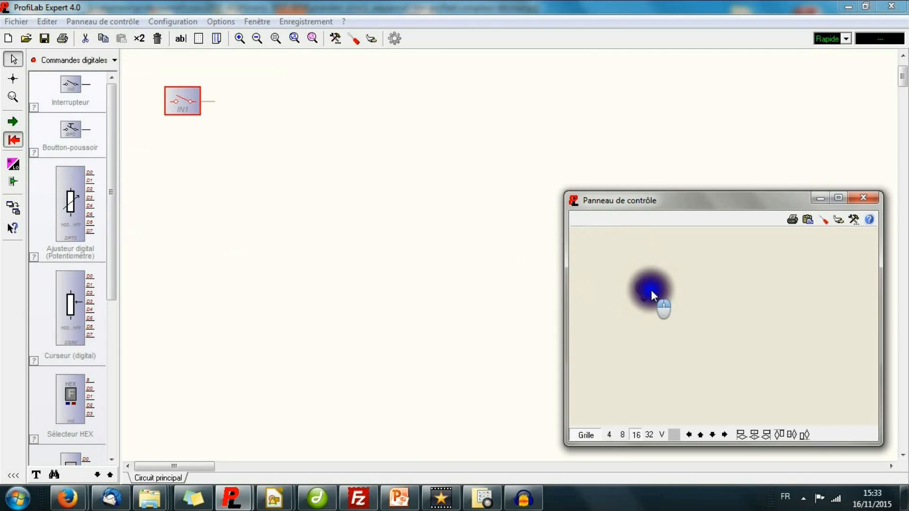
pyautogui.click(676, 303)
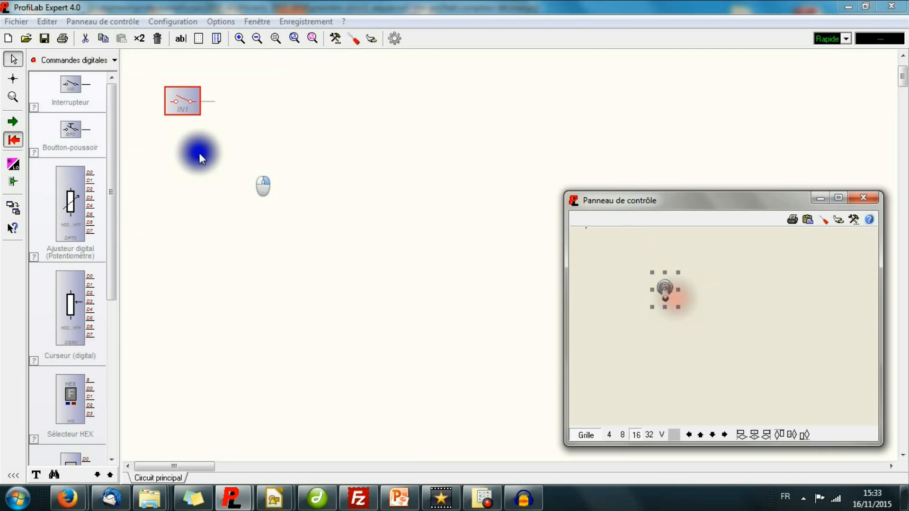
# Place a Led in line with the switch on the circuit sheet and move its indicator beside the toggle switch on the control panel
pyautogui.click(112, 60)
pyautogui.click(143, 78)
pyautogui.click(178, 78)
pyautogui.click(68, 86)
pyautogui.click(305, 100)
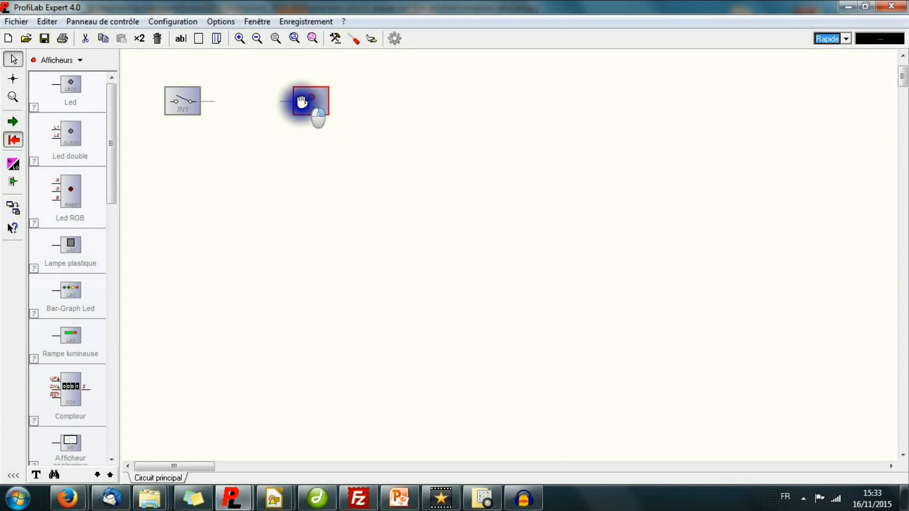
pyautogui.click(13, 208)
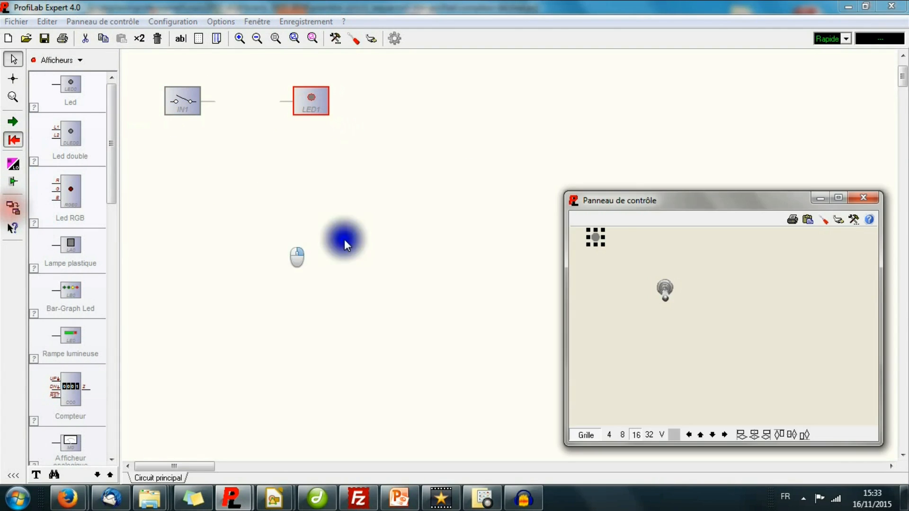
pyautogui.moveTo(595, 240); pyautogui.dragTo(755, 292)
# Add a centred text label reading ON/OFF above the toggle switch on the control panel
pyautogui.rightClick(661, 255)
pyautogui.click(715, 115)
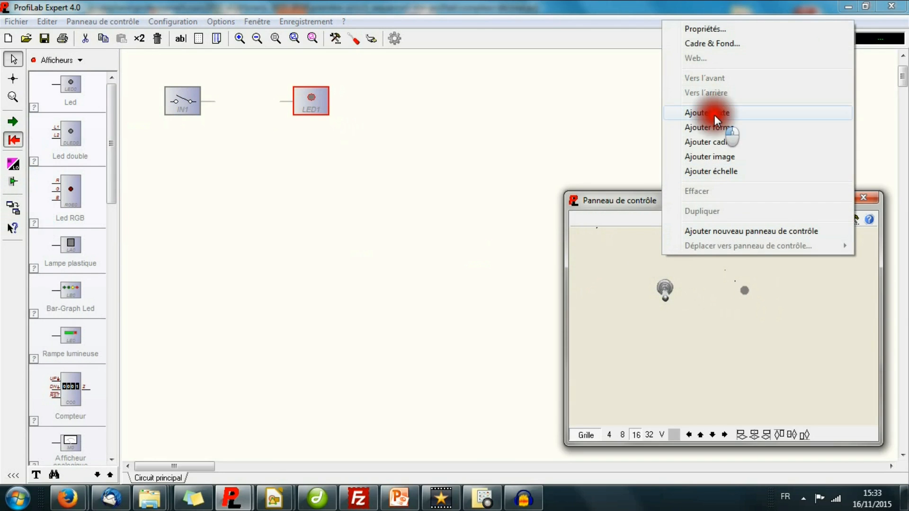
pyautogui.rightClick(666, 264)
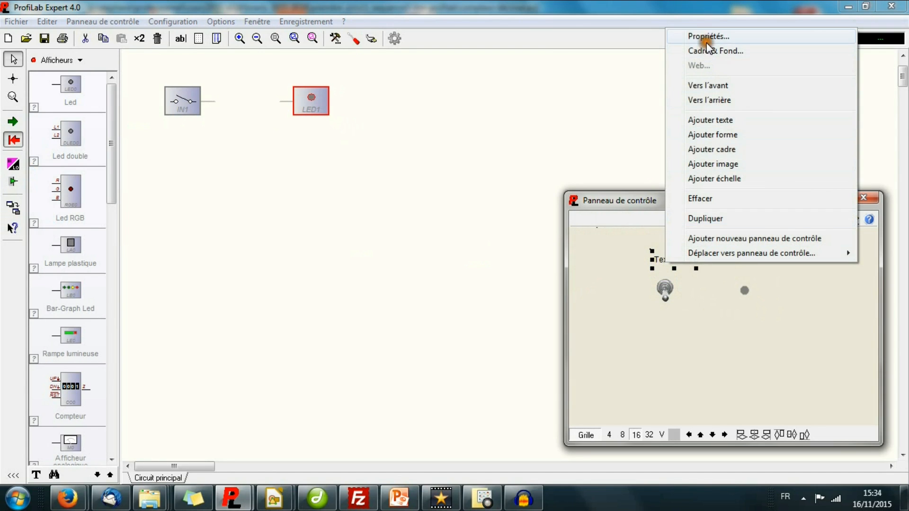
pyautogui.click(708, 36)
pyautogui.write('O')
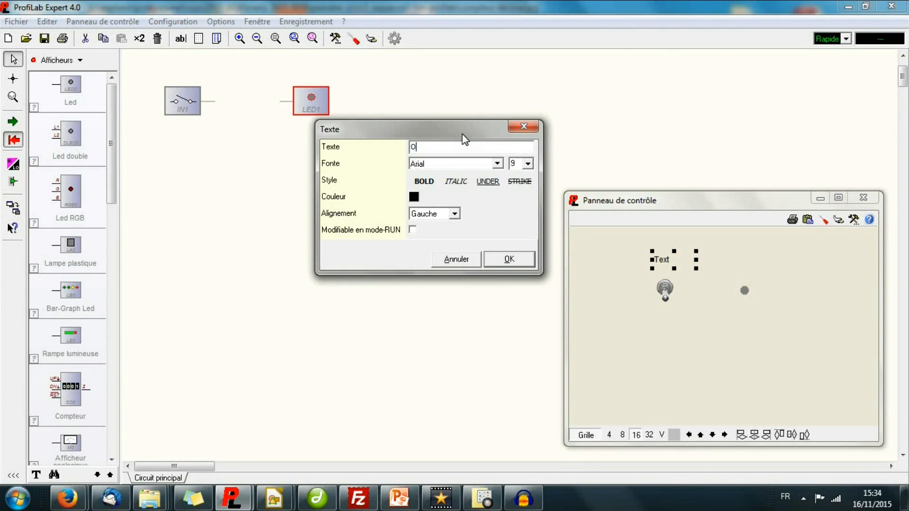
pyautogui.write('N/OFF')
pyautogui.click(455, 215)
pyautogui.click(440, 234)
pyautogui.click(515, 259)
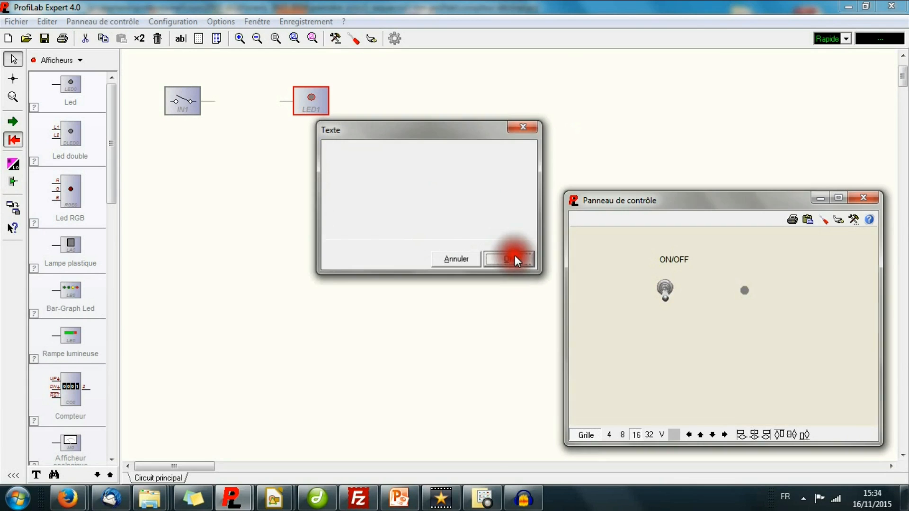
# Centre the ON/OFF label over the toggle switch and flip the unwired switch several times in a simulation run, then stop it
pyautogui.click(670, 263)
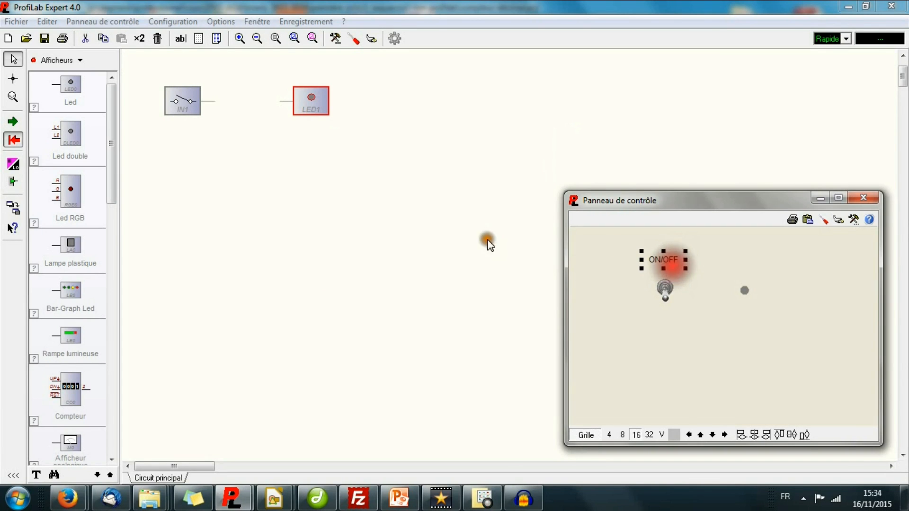
pyautogui.click(13, 122)
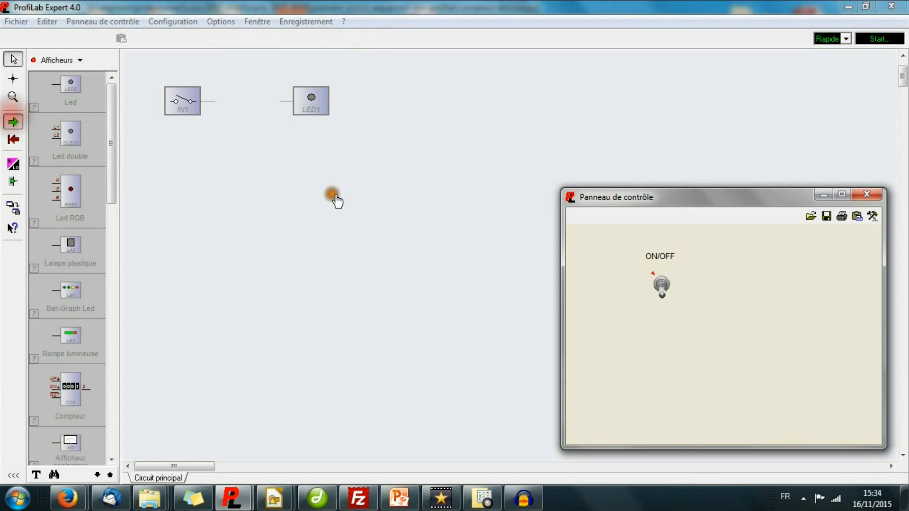
pyautogui.click(663, 288)
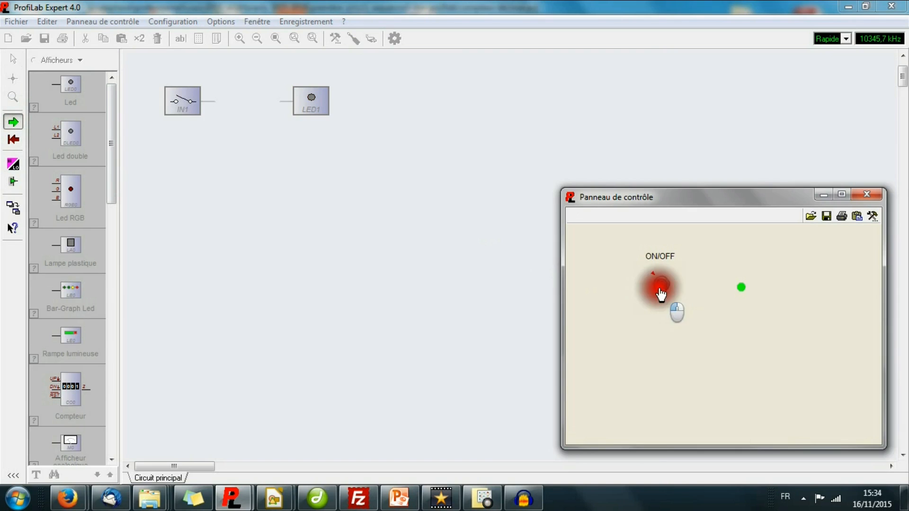
pyautogui.click(659, 290)
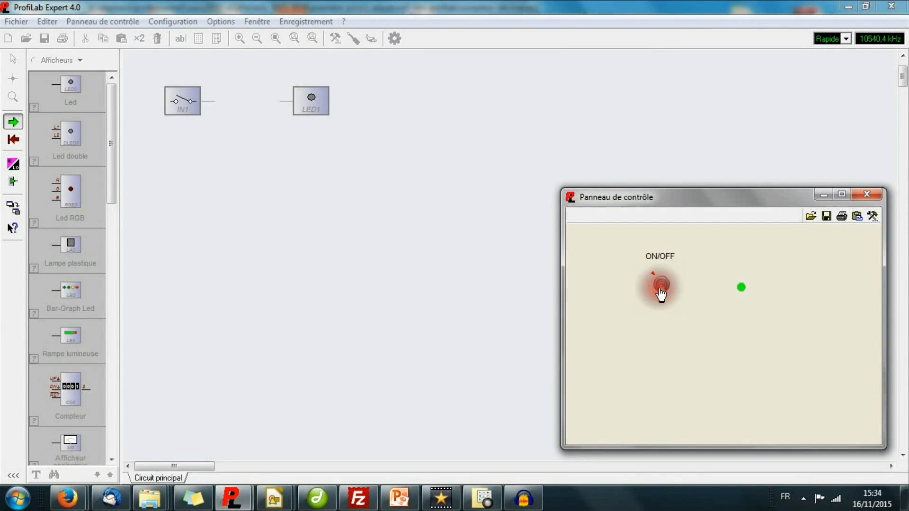
pyautogui.click(660, 290)
pyautogui.click(660, 290)
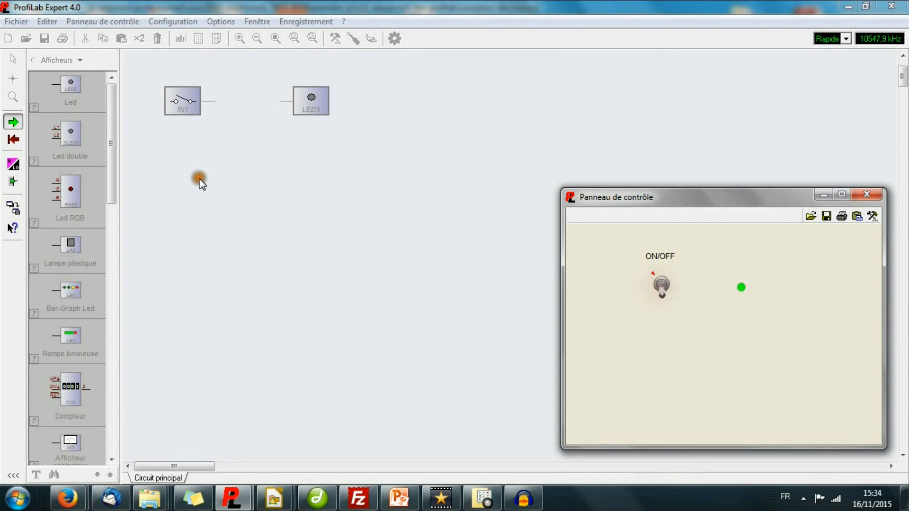
pyautogui.click(13, 139)
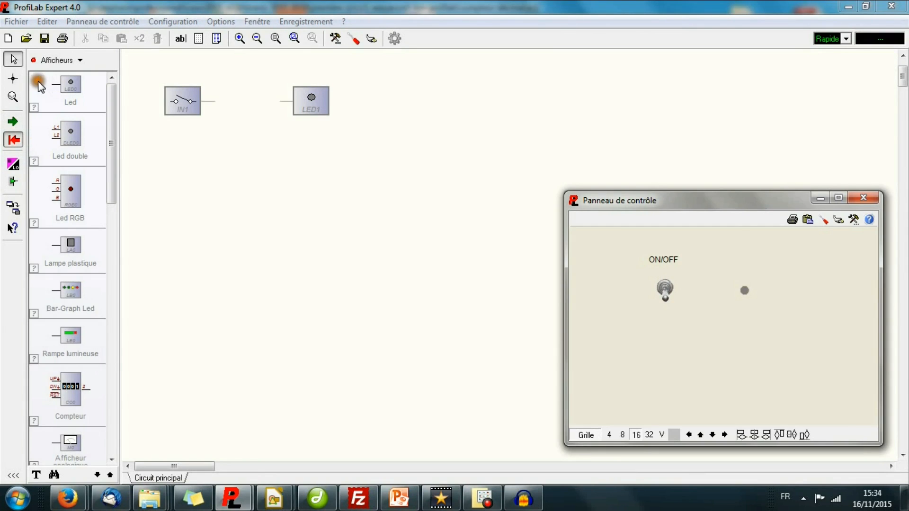
# Wire the switch's output to the LED's input and test the circuit by toggling the switch several times in a simulation run
pyautogui.click(13, 78)
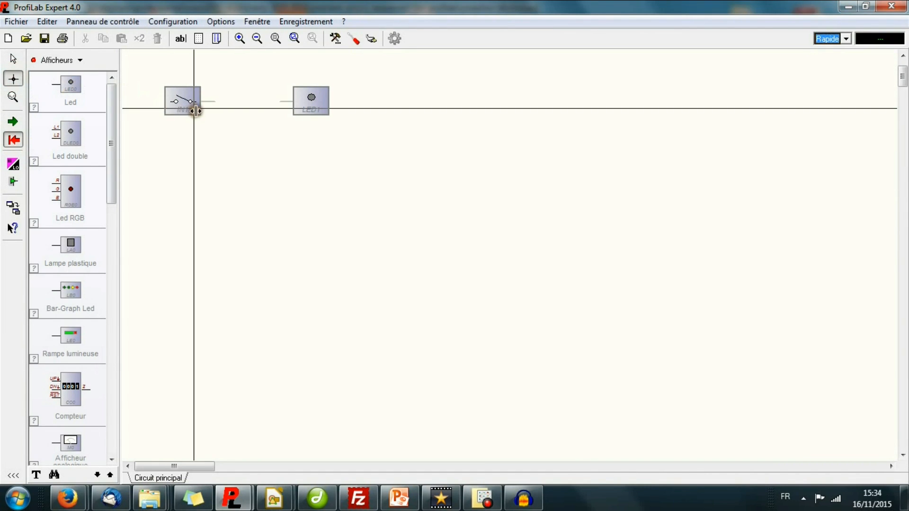
pyautogui.moveTo(205, 101); pyautogui.dragTo(284, 102)
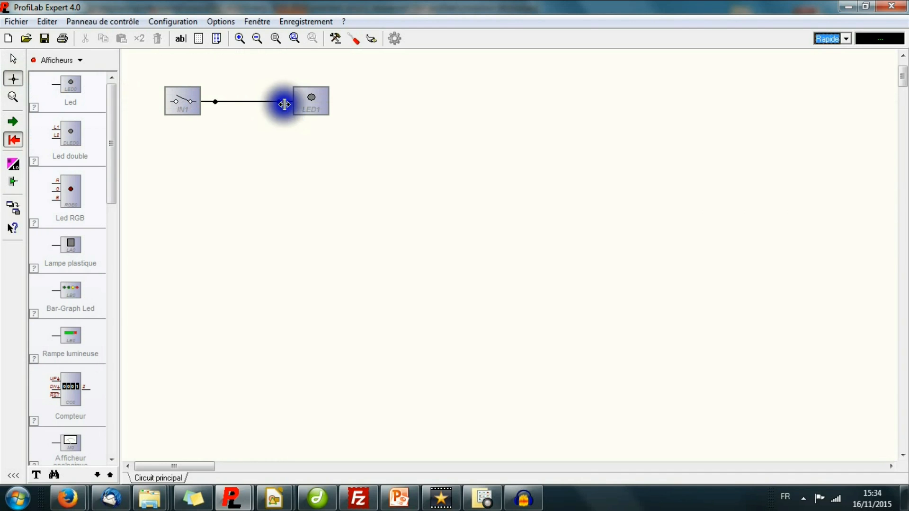
pyautogui.click(13, 122)
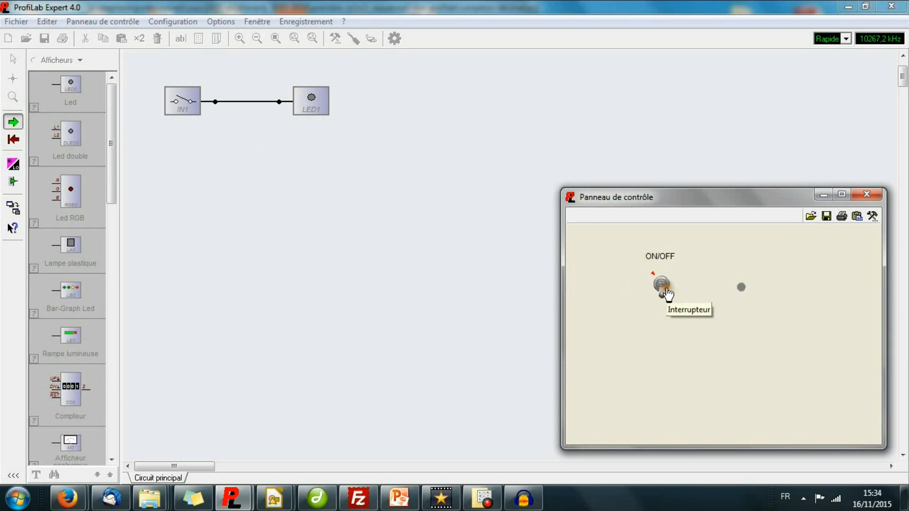
pyautogui.click(666, 294)
pyautogui.click(667, 296)
pyautogui.click(665, 291)
pyautogui.click(667, 295)
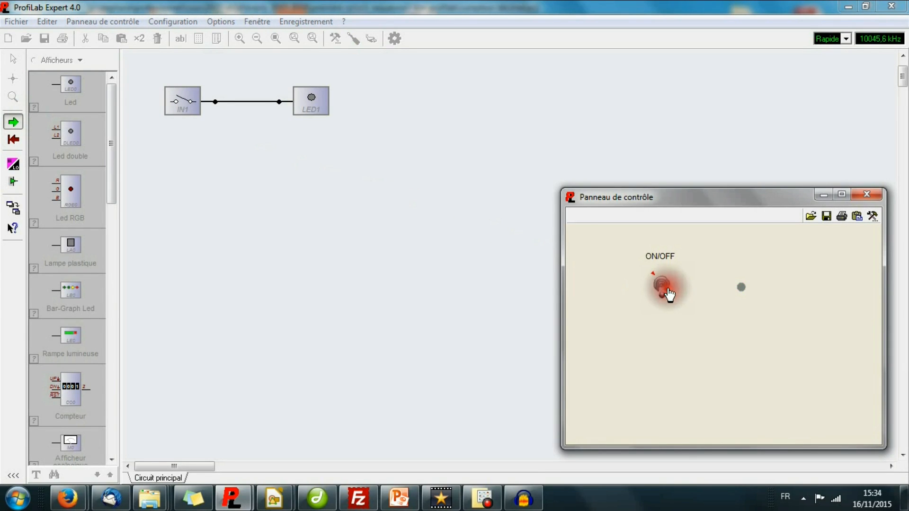
pyautogui.click(14, 140)
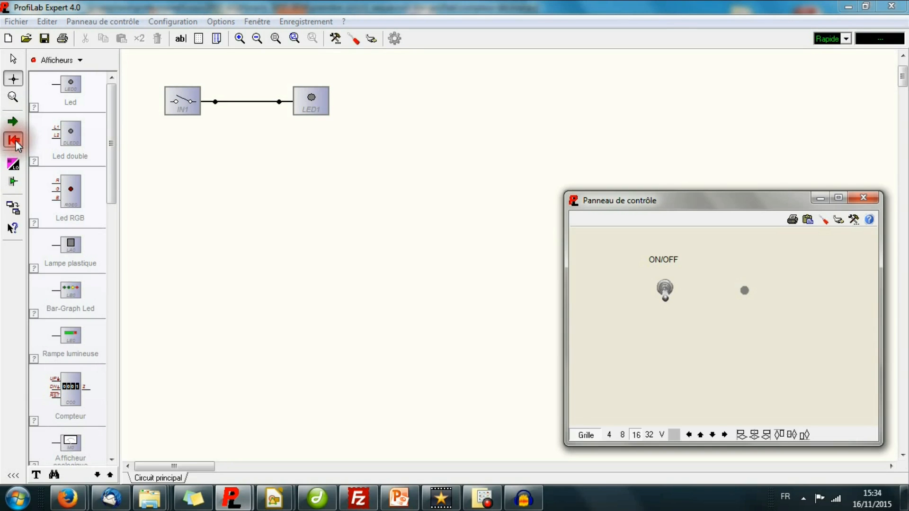
# Consult the help page for the Led component, moving its window clear of the circuit, and close it
pyautogui.click(34, 108)
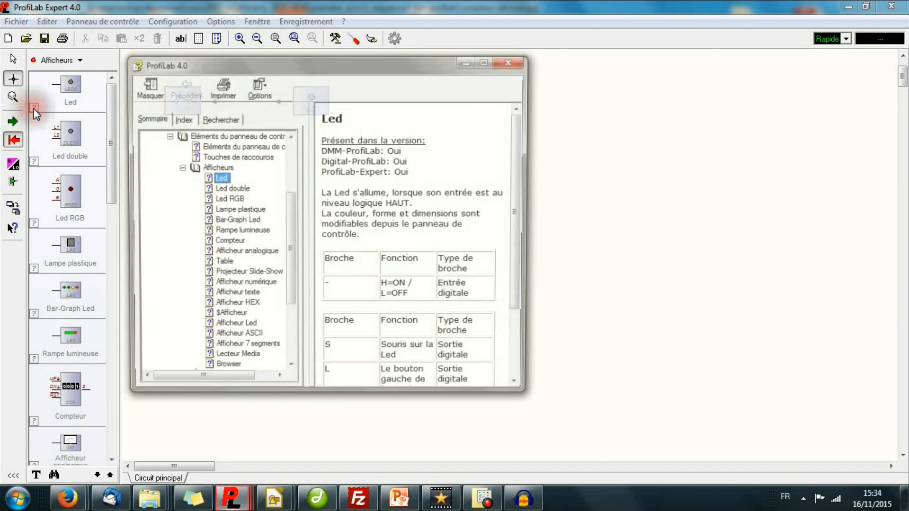
pyautogui.moveTo(249, 81); pyautogui.dragTo(508, 80)
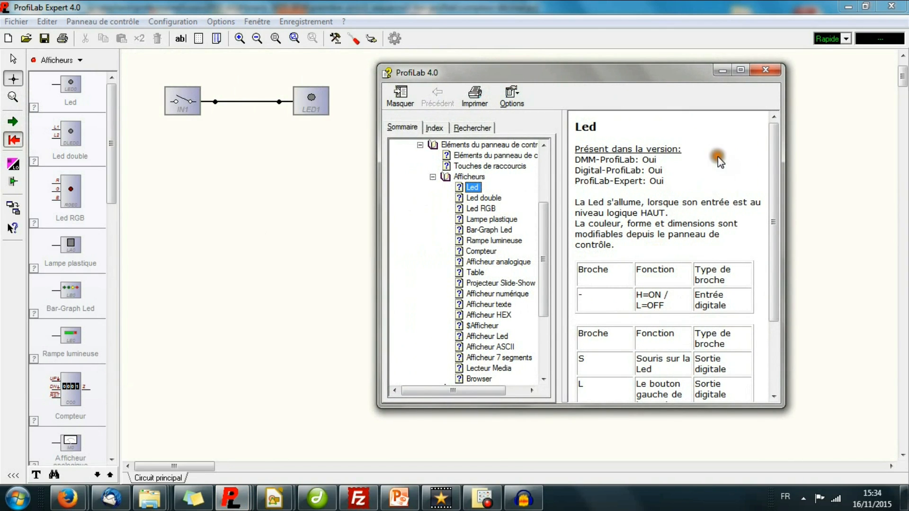
pyautogui.click(766, 69)
# List the Compteurs among the logic components and consult the help for the Compteur décade 4 bits down to its pin tables in a widened window
pyautogui.click(93, 64)
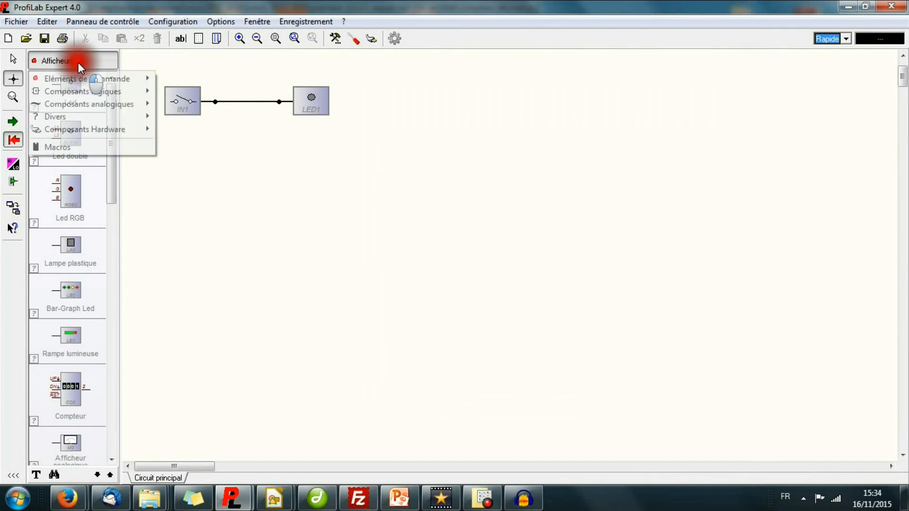
pyautogui.moveTo(92, 105)
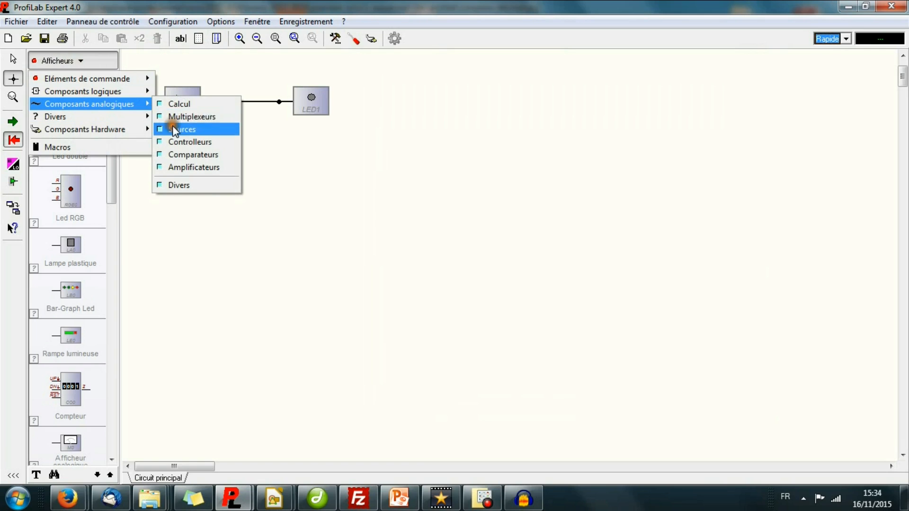
pyautogui.moveTo(133, 91)
pyautogui.click(179, 218)
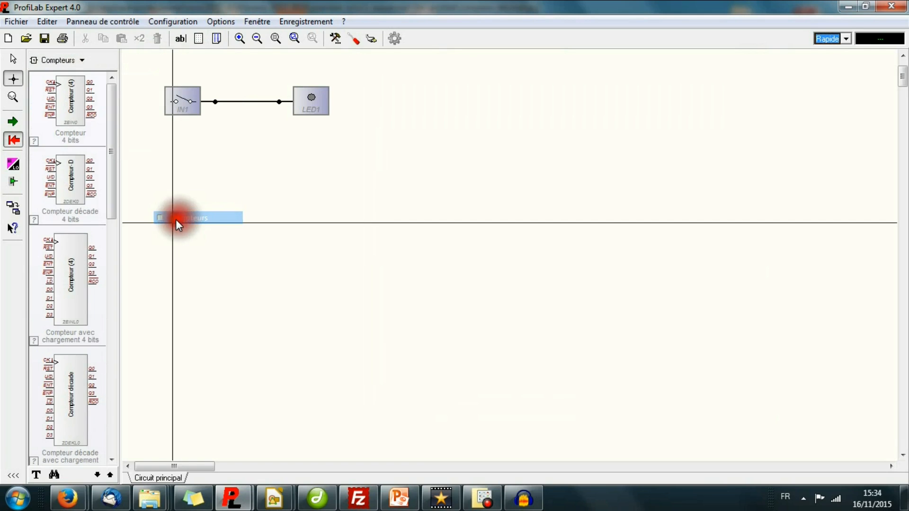
pyautogui.click(34, 220)
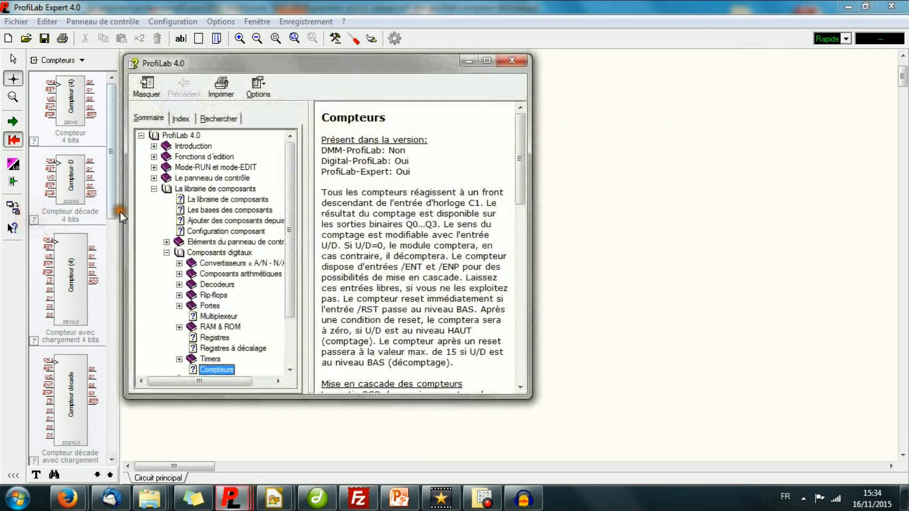
pyautogui.moveTo(539, 91); pyautogui.dragTo(826, 115)
pyautogui.moveTo(823, 156); pyautogui.dragTo(820, 263)
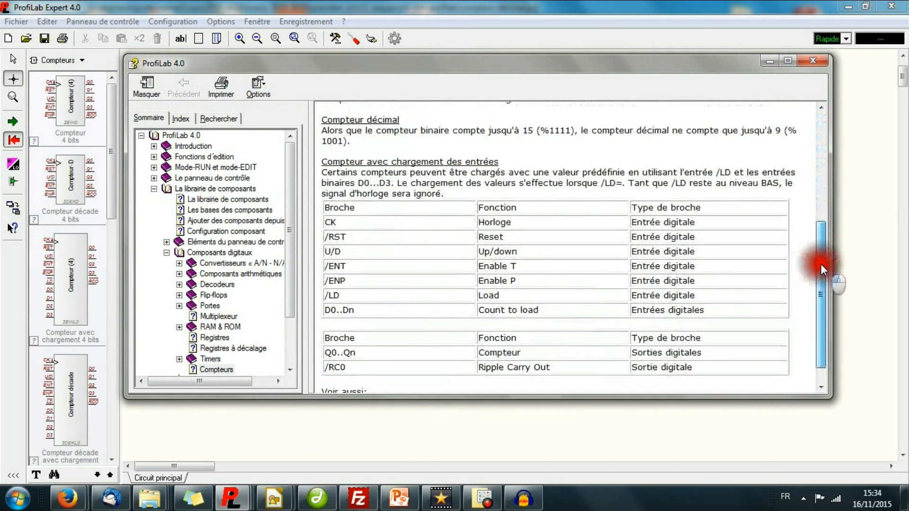